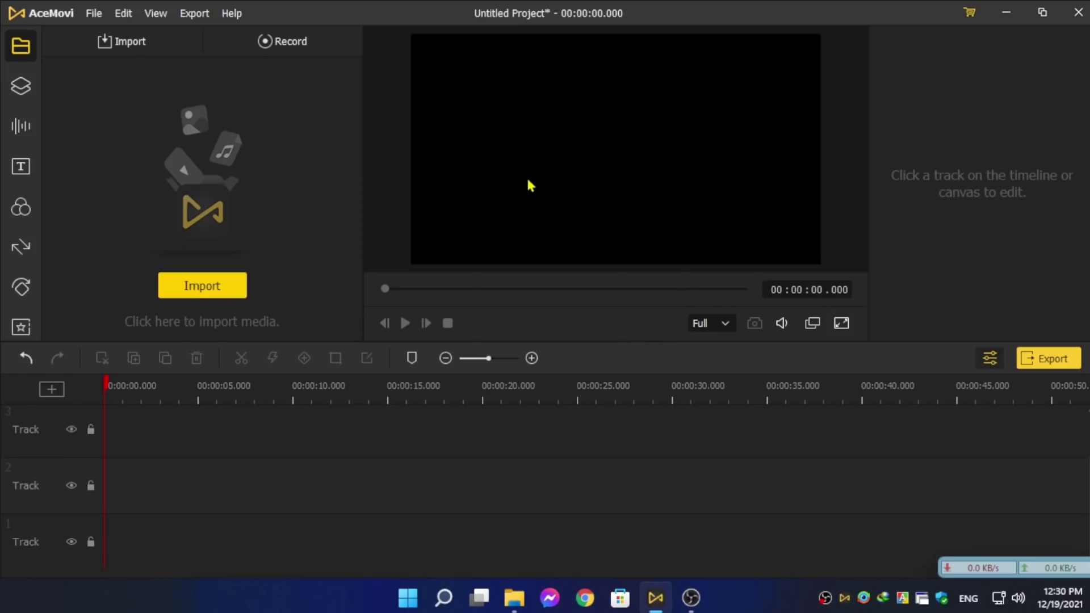
- Import the Pexels forest road video and place it at the start of track 1
left_click(214, 290)
double_click(205, 250)
left_click_drag(85, 121, 108, 545)
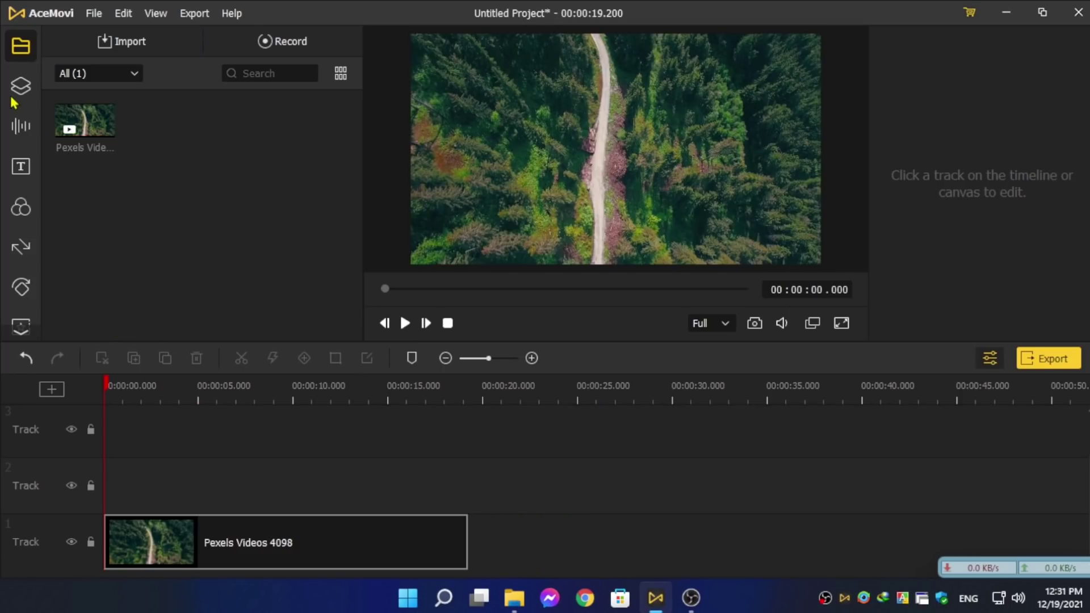
- Add the Five-pointed star sticker at the start of track 2, then shrink it and move it to the frame's lower-left corner
left_click(20, 88)
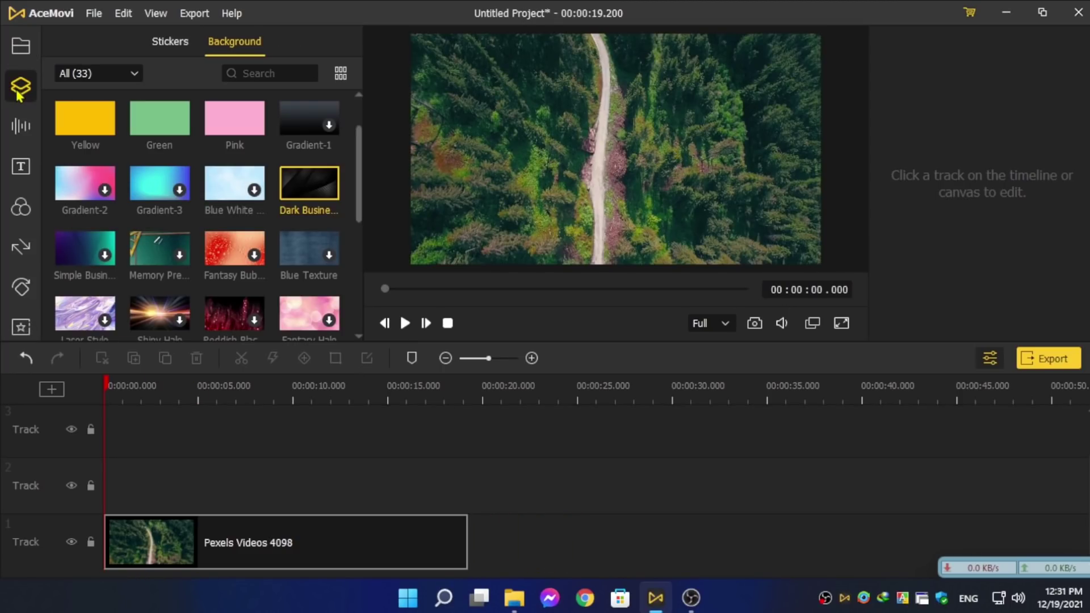
left_click(172, 44)
scroll(195, 157, "up", 1)
left_click_drag(167, 128, 109, 476)
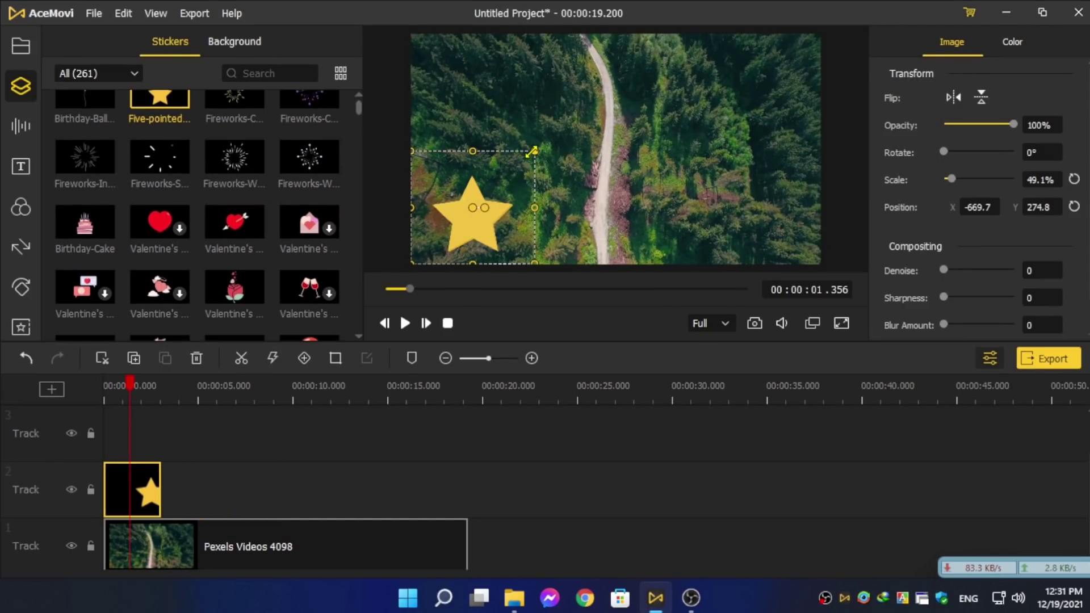
left_click_drag(532, 151, 497, 190)
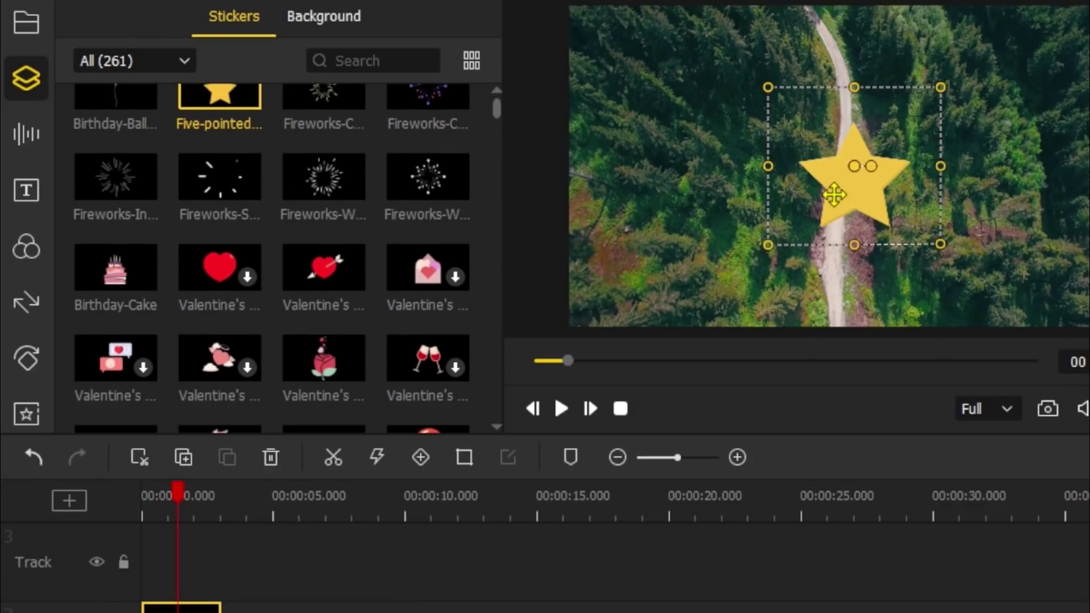
left_click_drag(840, 193, 645, 273)
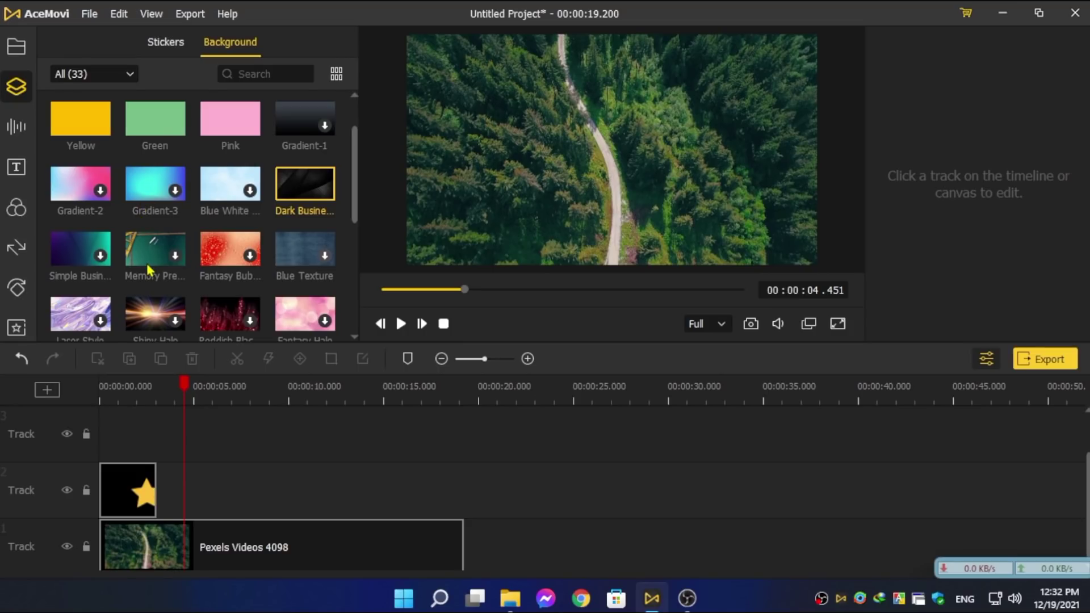
- Examine the background library, from the plain colours to the gradients and textures
left_click(148, 270)
scroll(193, 273, "down", 1)
scroll(230, 272, "down", 3)
scroll(226, 256, "up", 1)
scroll(227, 246, "up", 2)
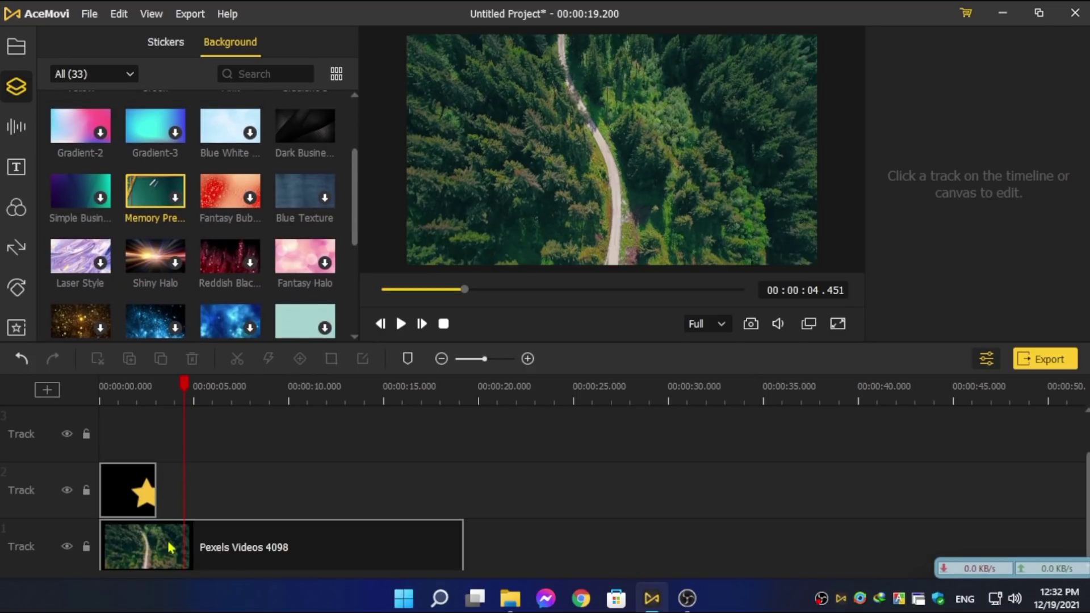
scroll(227, 227, "up", 2)
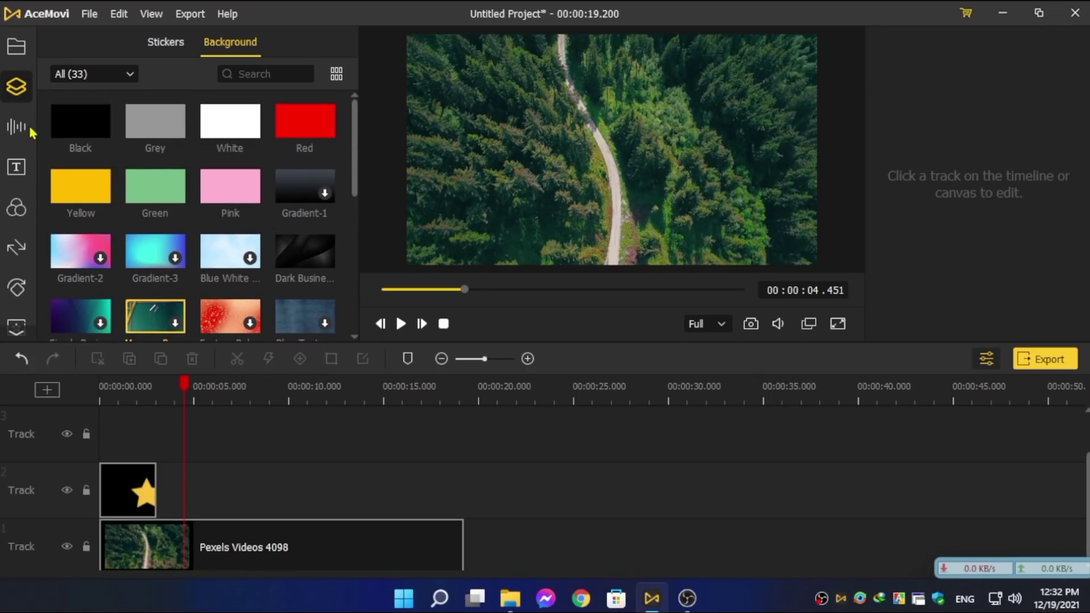
- Examine the range of clips offered in the sound effects library
left_click(16, 126)
left_click(299, 34)
mouse_move(207, 357)
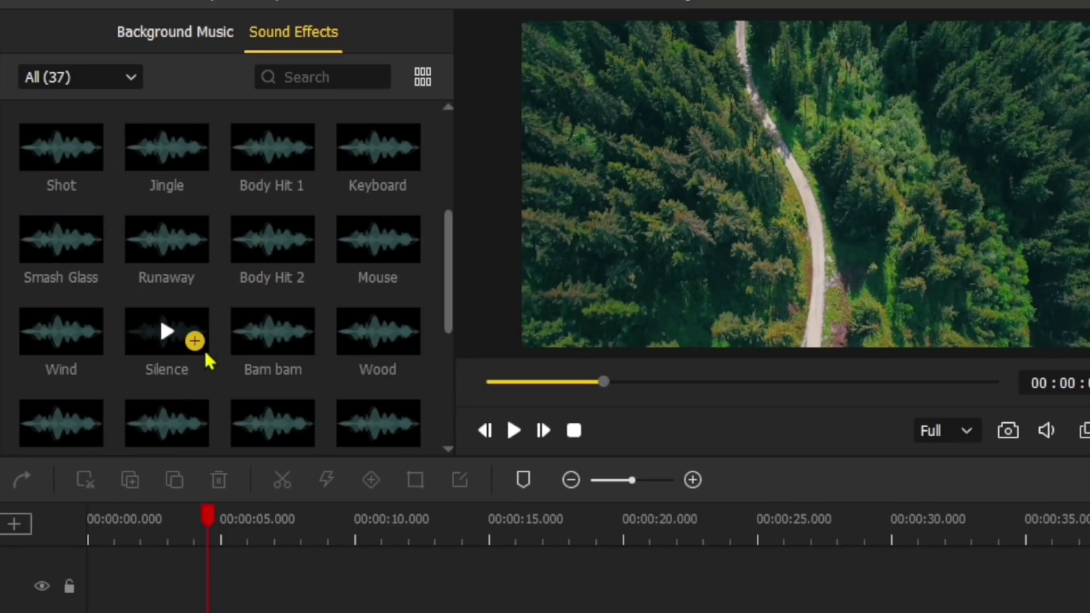
scroll(191, 316, "down", 2)
mouse_move(187, 246)
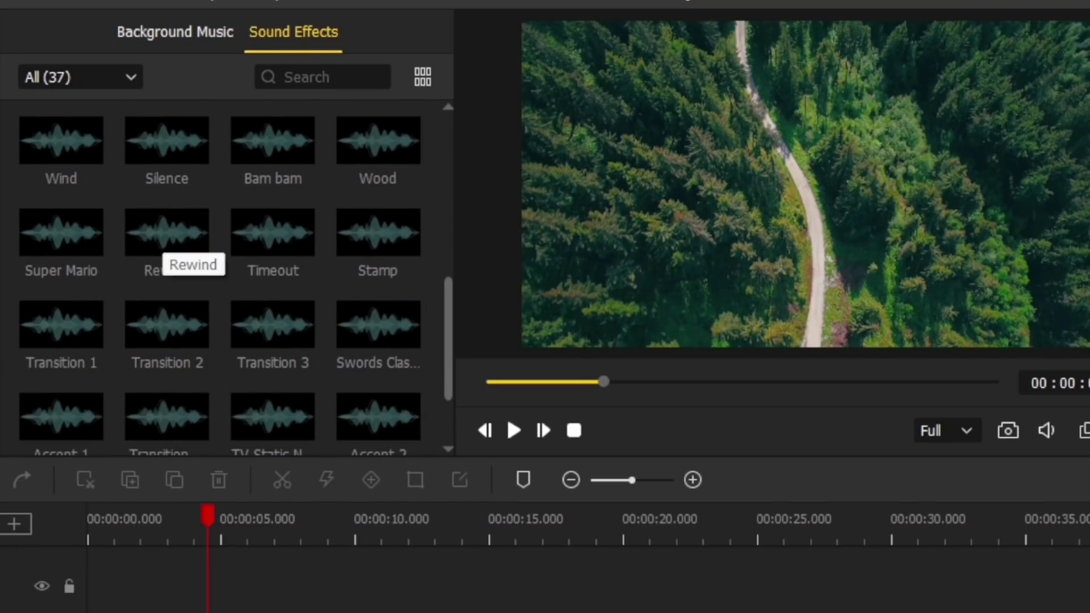
scroll(205, 278, "up", 2)
scroll(225, 187, "down", 1)
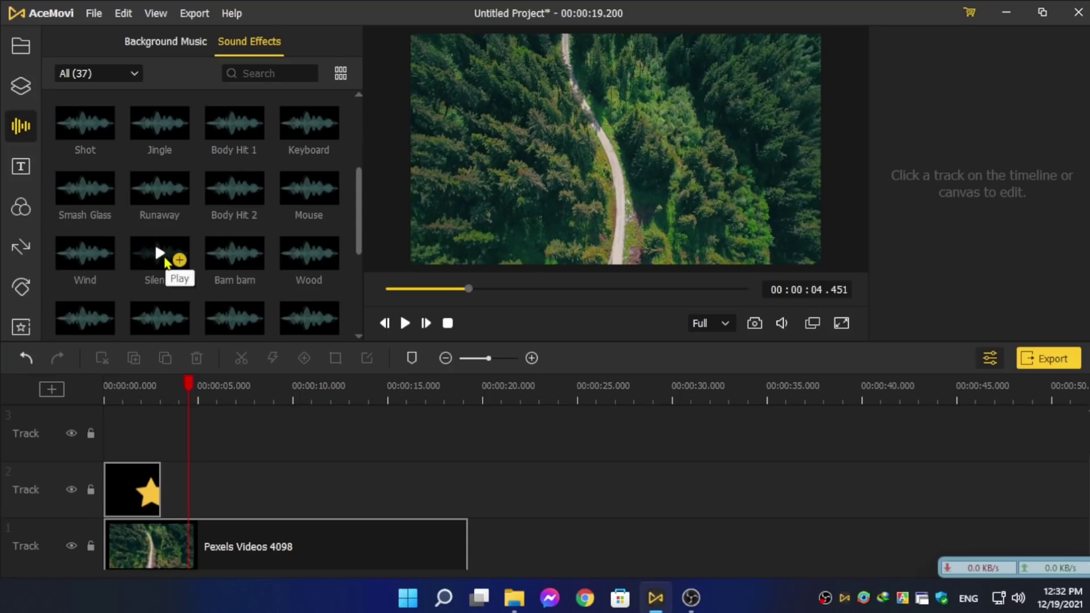
scroll(223, 187, "down", 1)
mouse_move(181, 209)
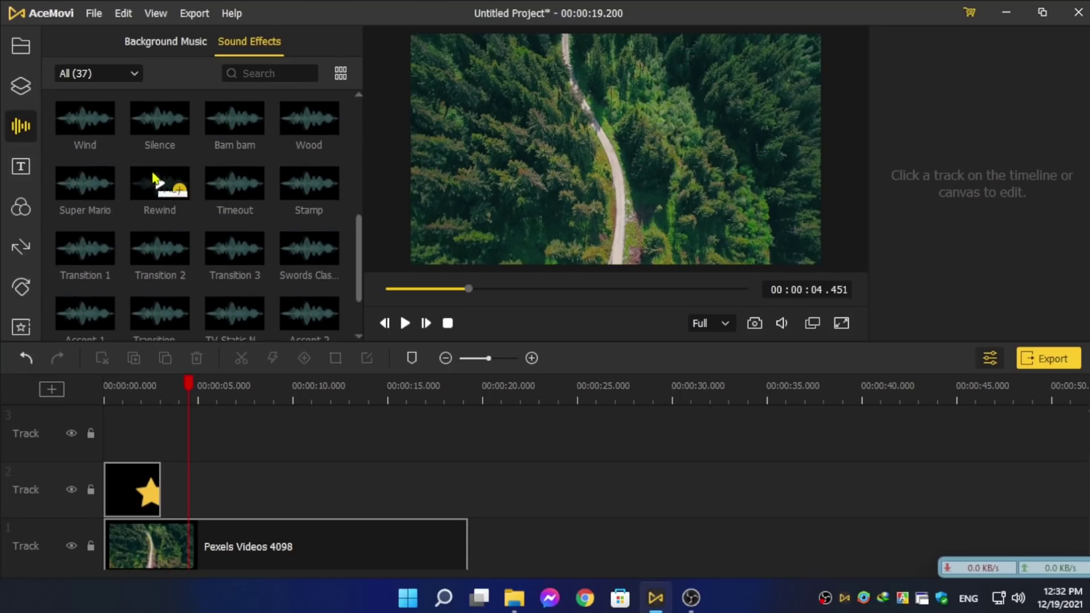
- Add the Title 1 text template to track 2 directly after the star sticker
left_click(21, 167)
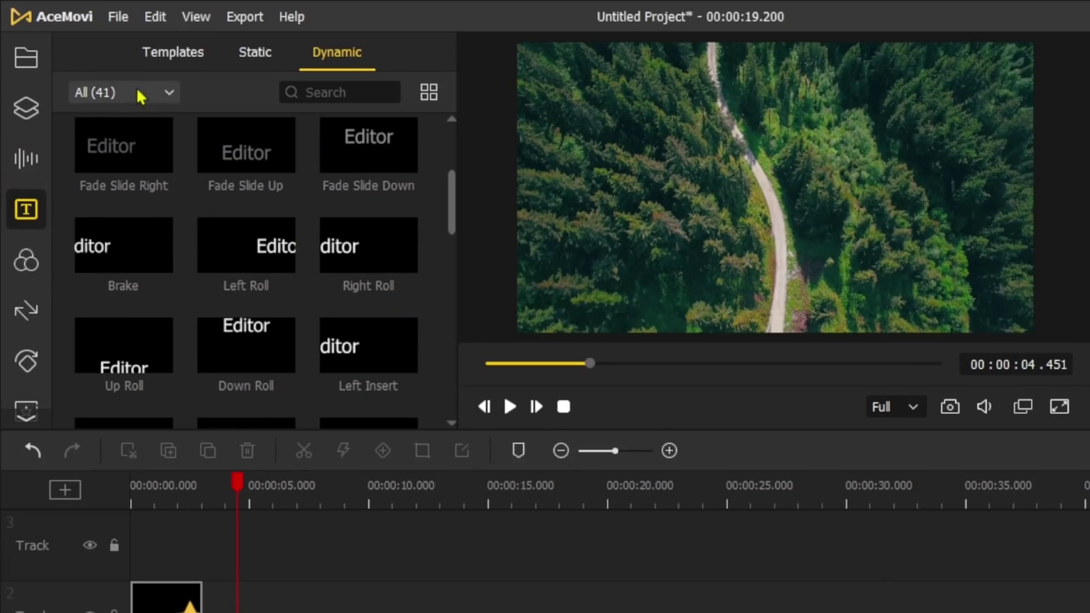
left_click(180, 62)
scroll(206, 253, "up", 5)
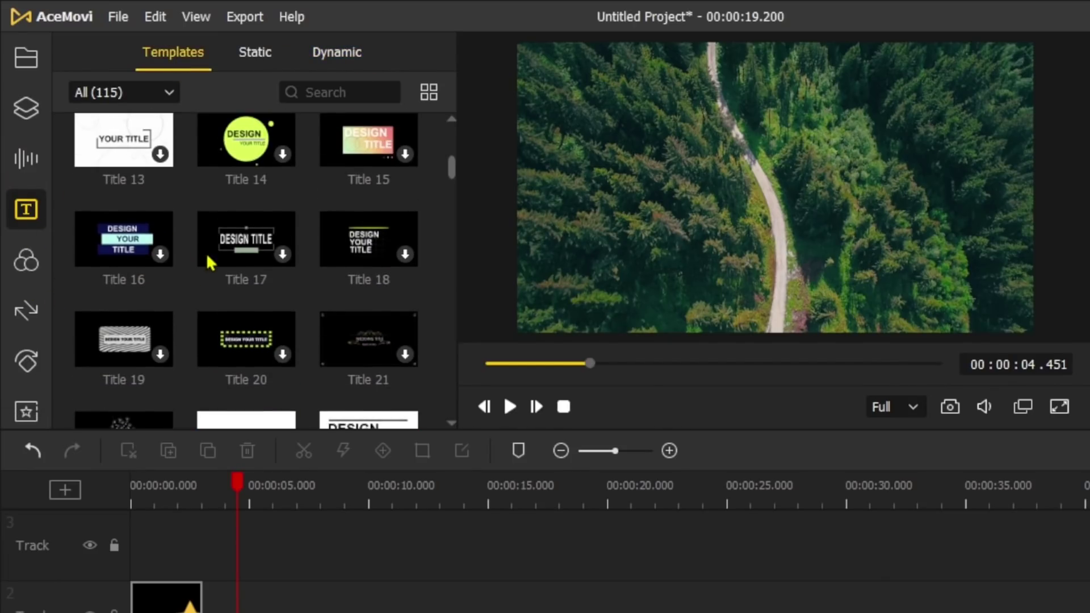
scroll(212, 251, "up", 2)
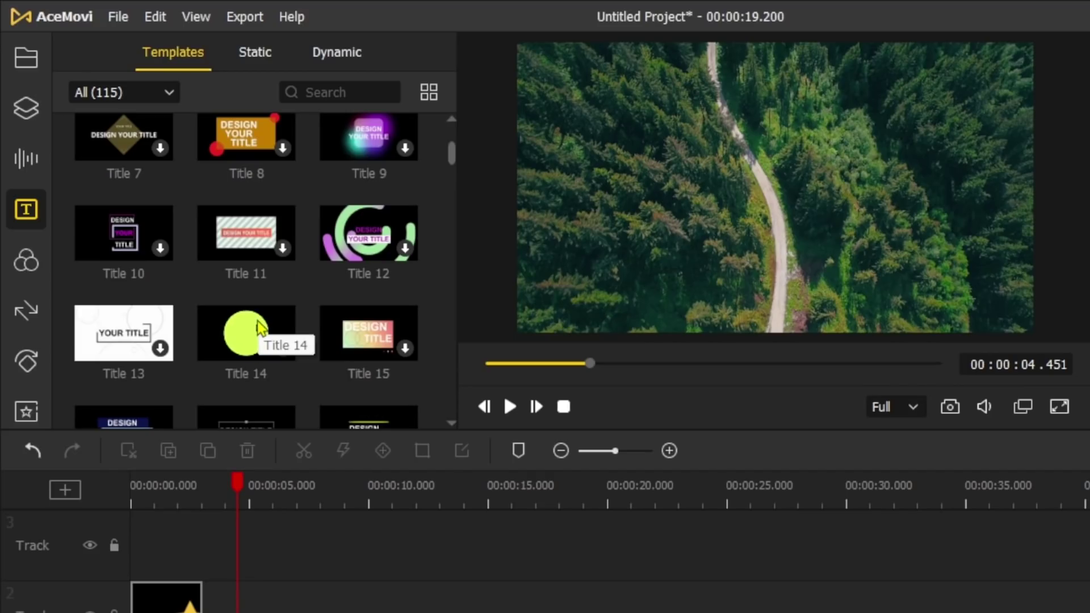
scroll(265, 270, "up", 5)
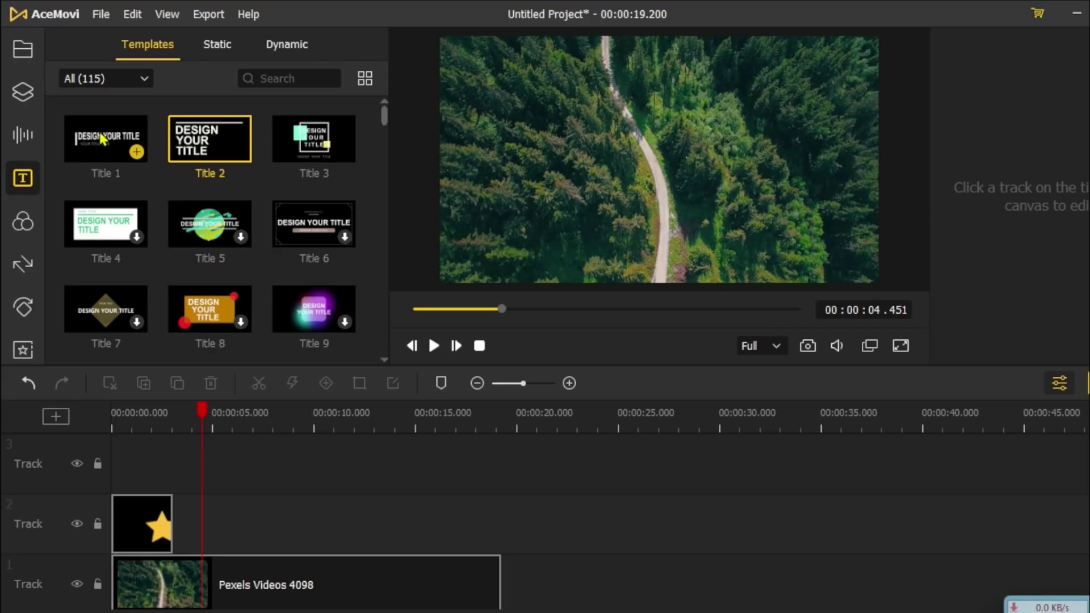
left_click_drag(124, 163, 214, 612)
left_click_drag(180, 552, 181, 551)
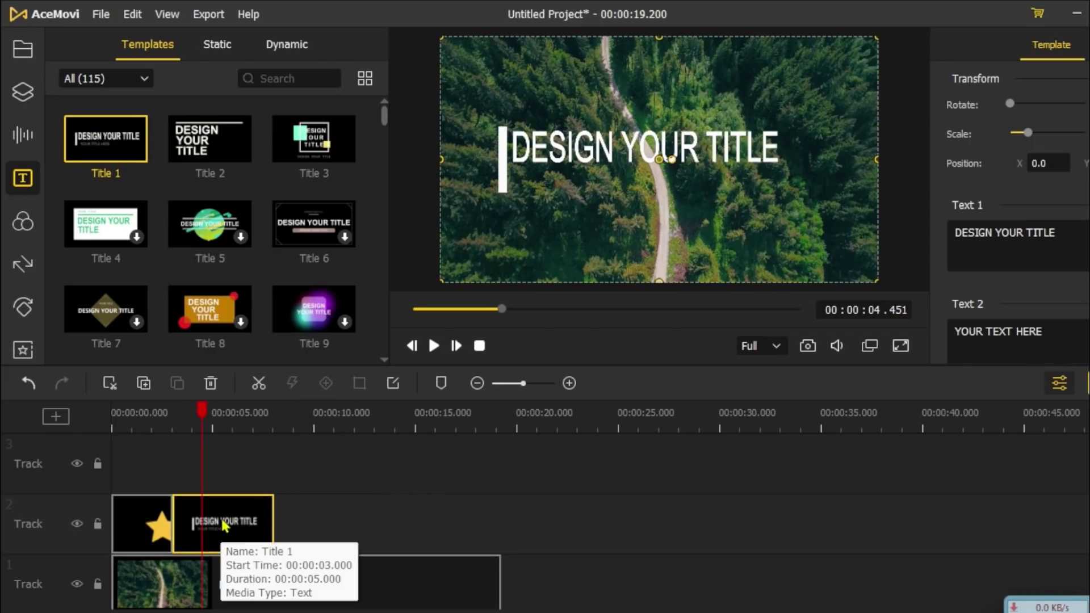
- Scale the title to about 42% and move it to the frame's lower-left corner, around X -610, Y 438
left_click_drag(674, 142, 584, 236)
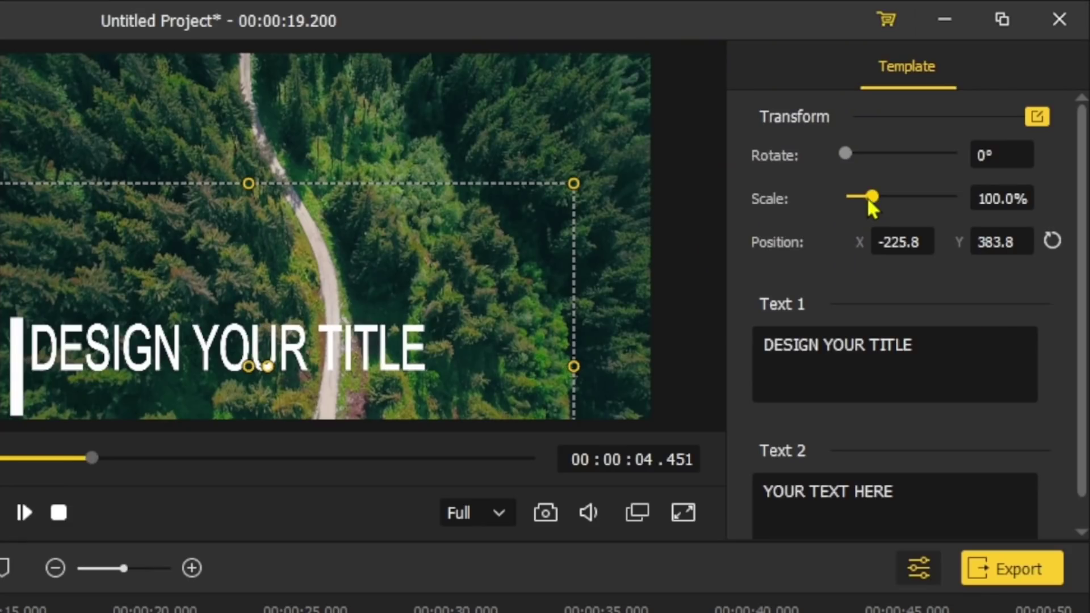
left_click_drag(868, 200, 857, 196)
left_click_drag(214, 369, 83, 389)
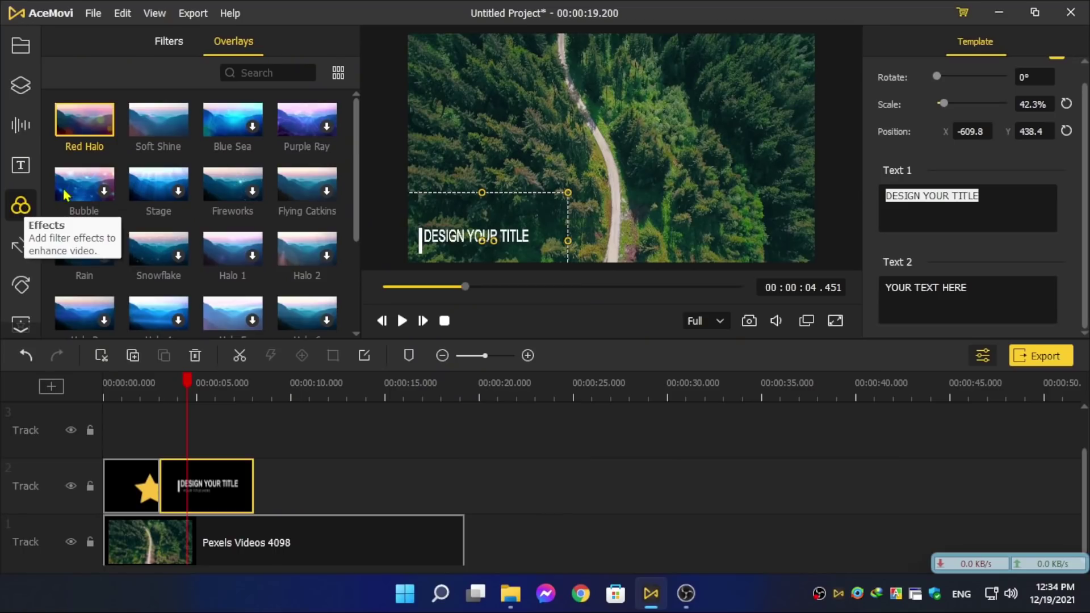
- Place the Soft Shine overlay on track 2 after the title and scrub the playhead to about 9.7 seconds
left_click_drag(150, 131, 269, 481)
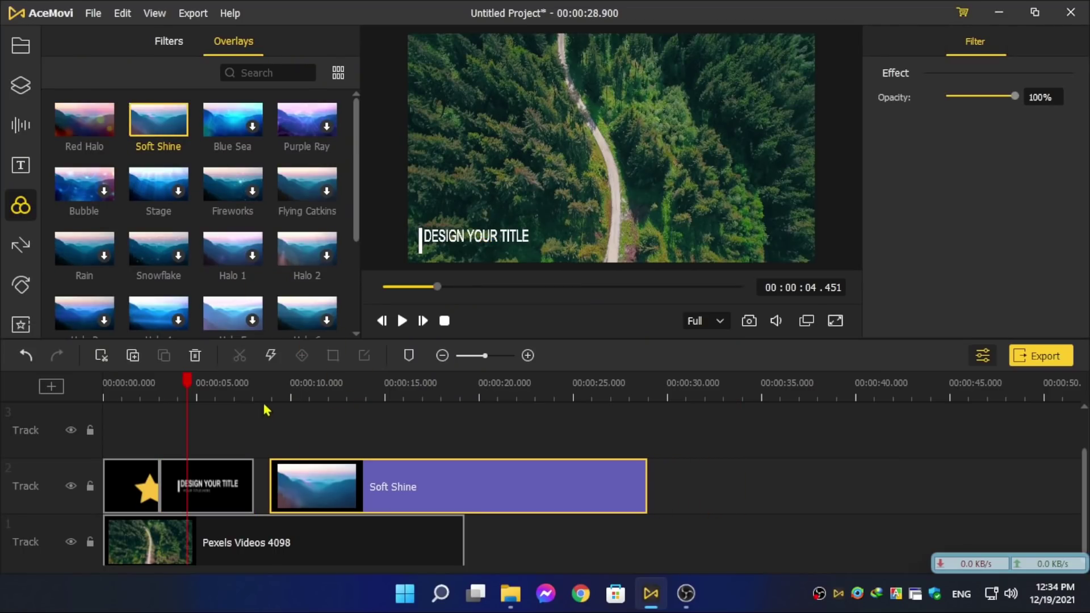
left_click_drag(196, 391, 348, 400)
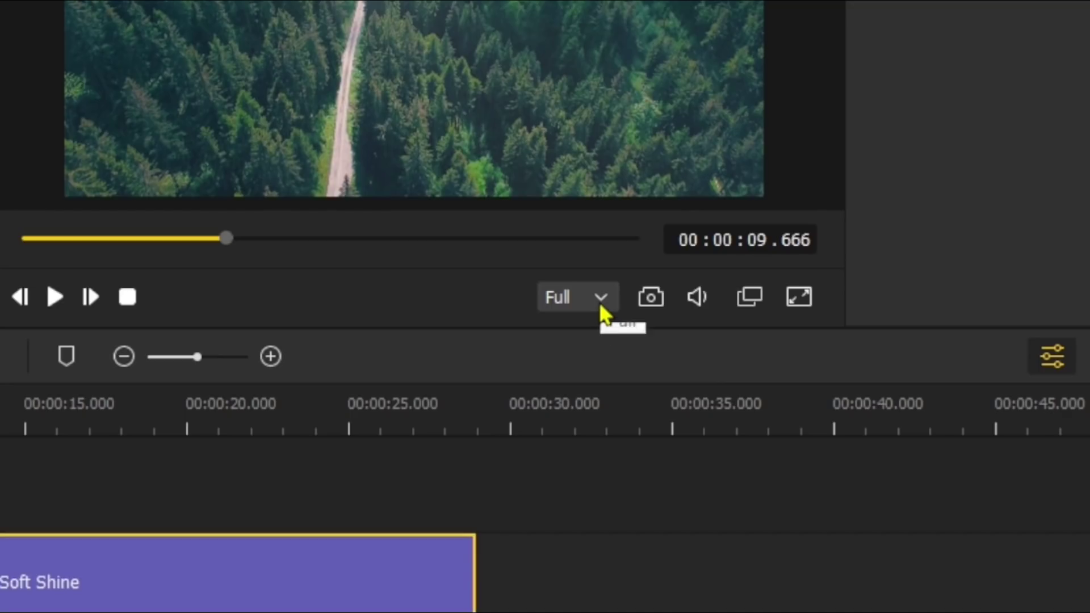
- Set the preview playback resolution to 1/2
left_click(603, 311)
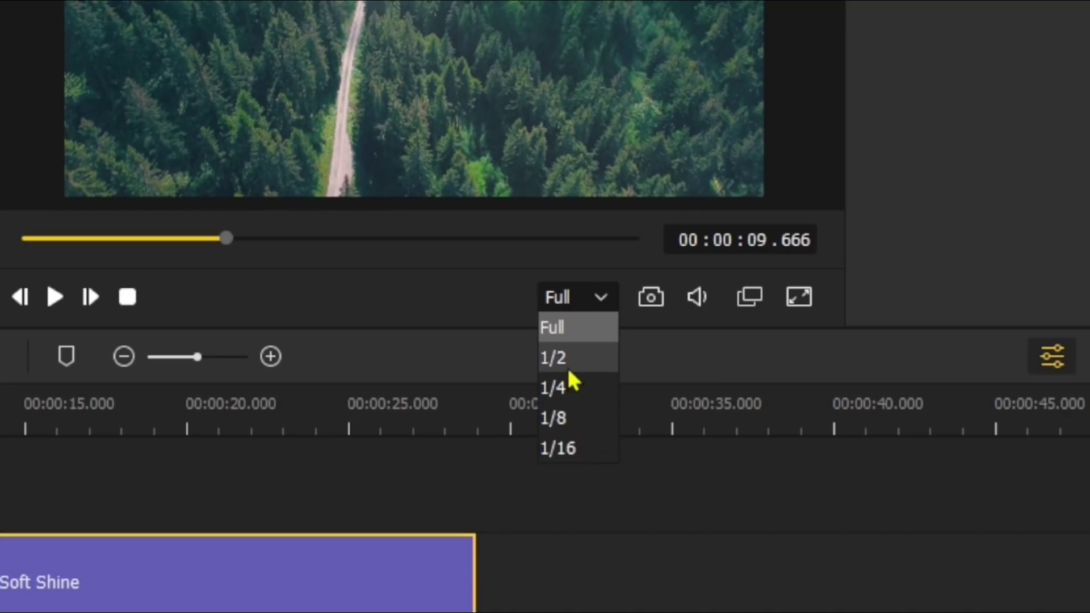
left_click(570, 364)
left_click(580, 308)
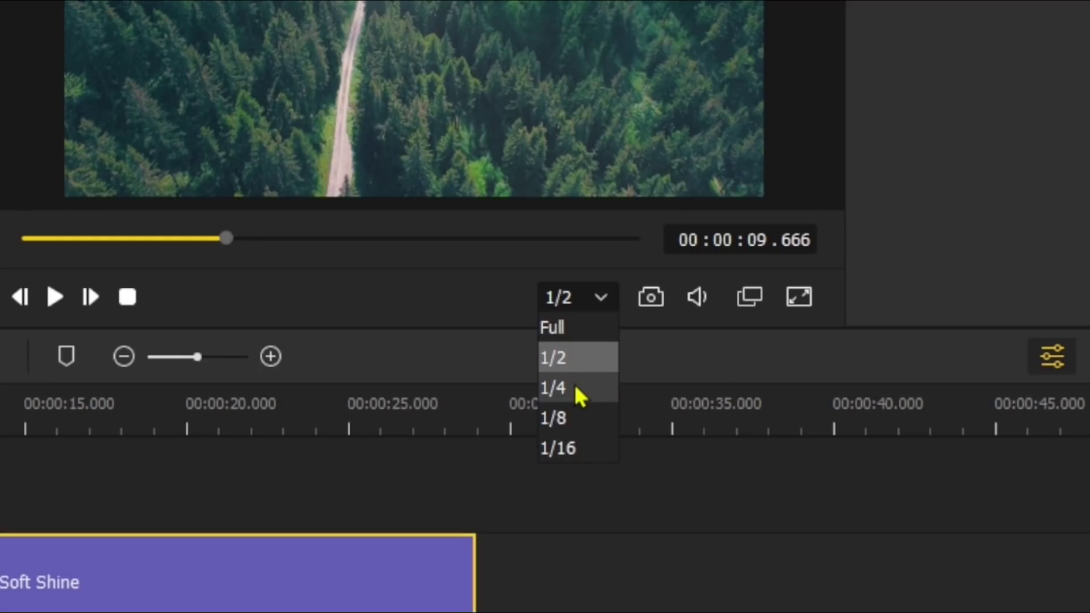
left_click(588, 313)
key("Down")
key("space")
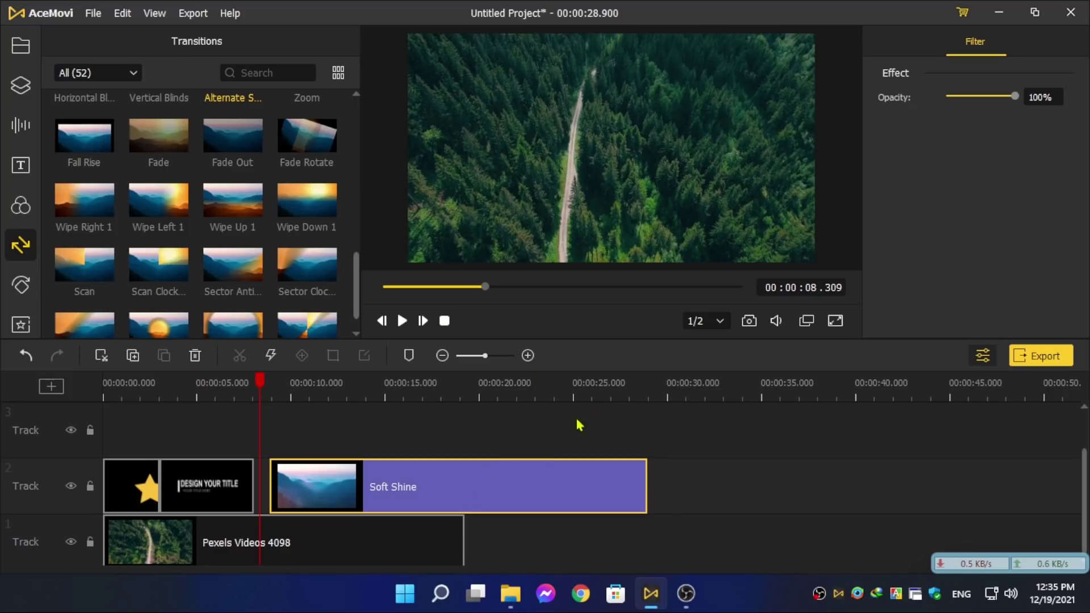
- Delete the Soft Shine overlay, the title and the star sticker from track 2
left_click(194, 355)
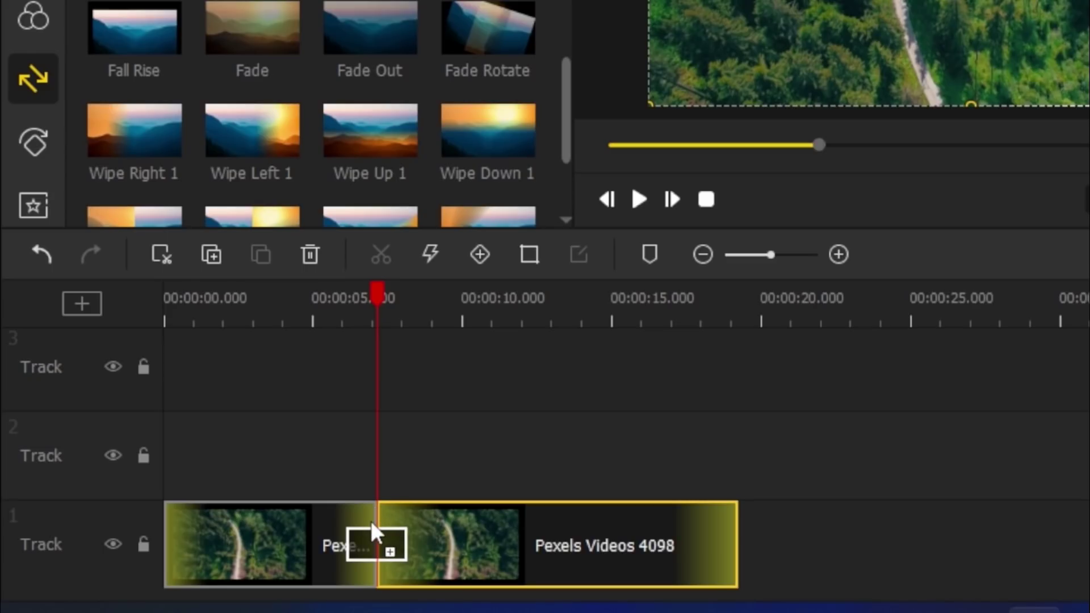
- Place the Alternate Switch transition on the cut between the two video clips on track 1 and scrub through it
left_click_drag(370, 520, 370, 520)
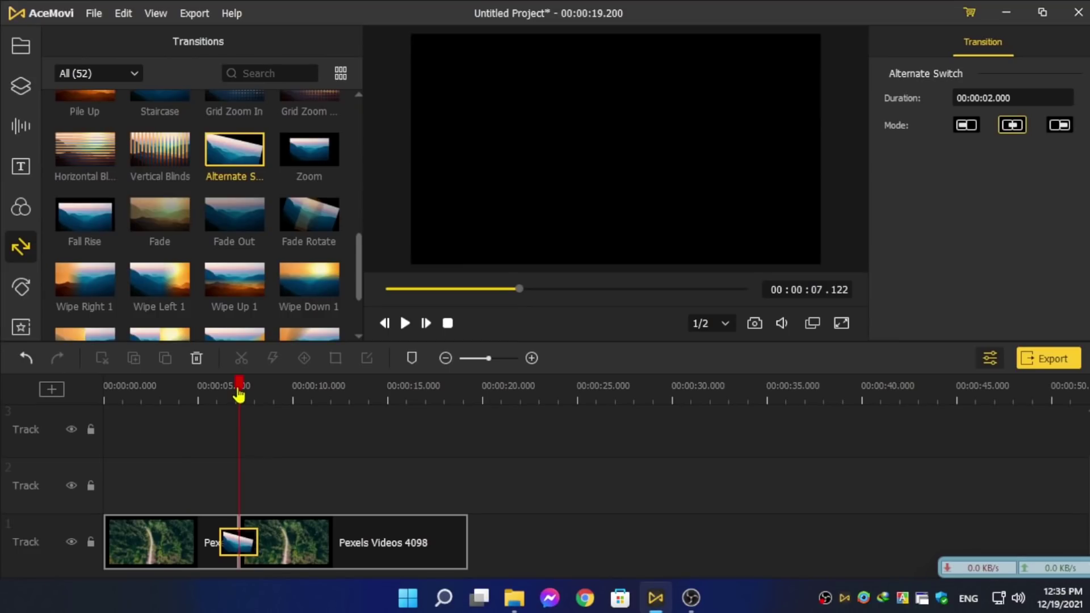
left_click_drag(375, 316, 343, 315)
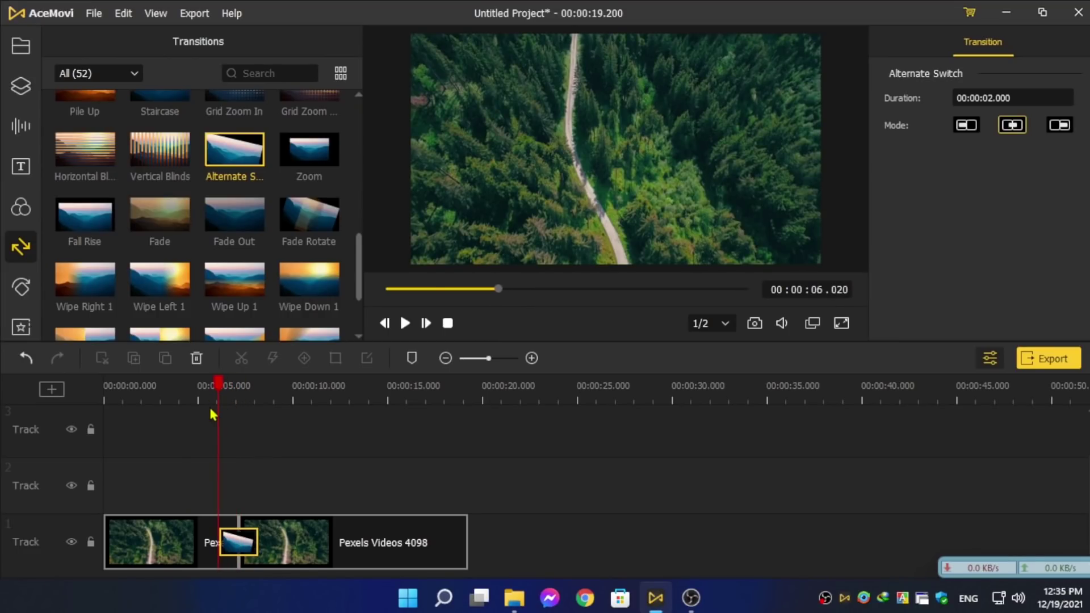
left_click(564, 288)
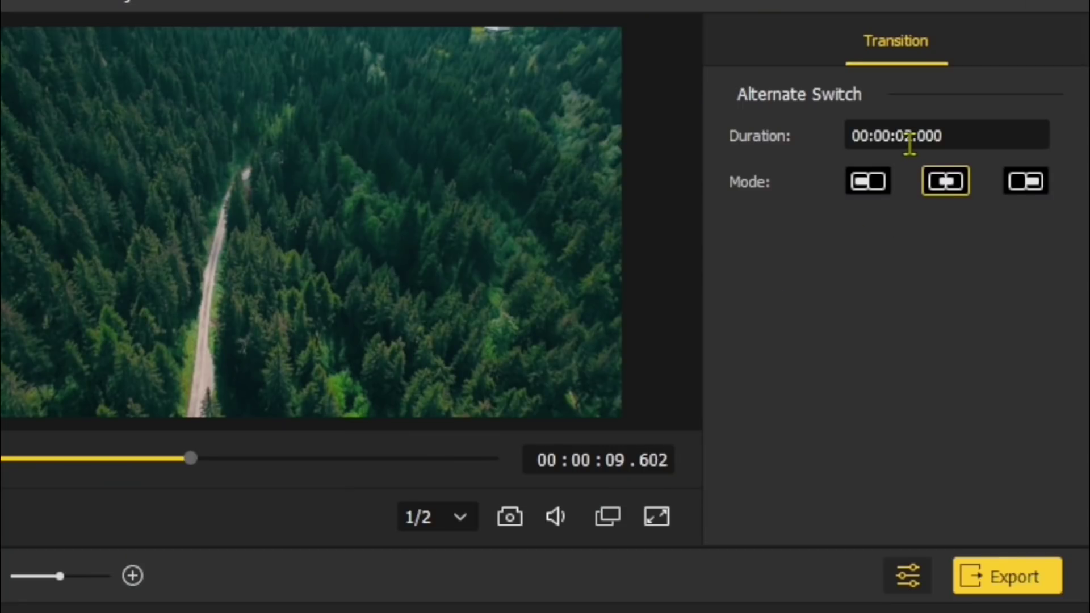
left_click(907, 138)
left_click_drag(191, 458, 97, 458)
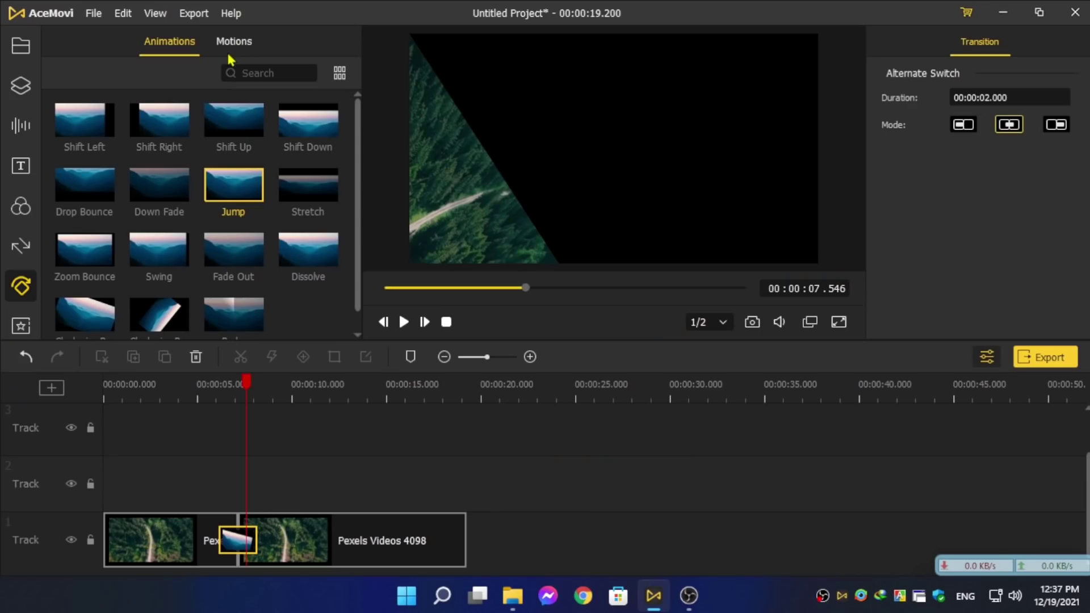
- Examine the motion and animation presets and the regional effects
left_click(233, 49)
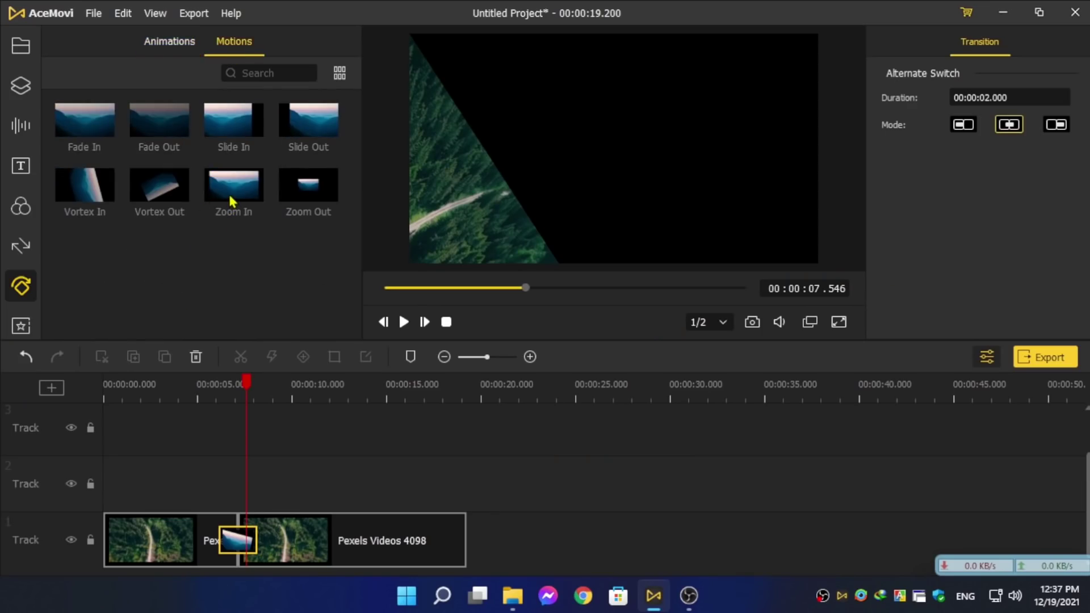
left_click(157, 46)
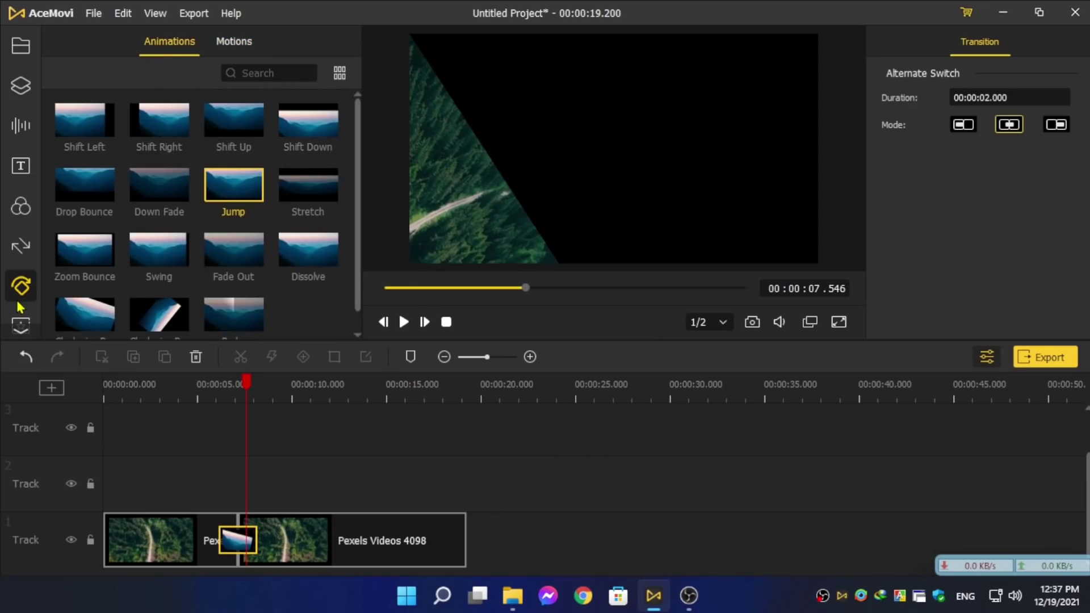
scroll(25, 284, "down", 1)
left_click(25, 282)
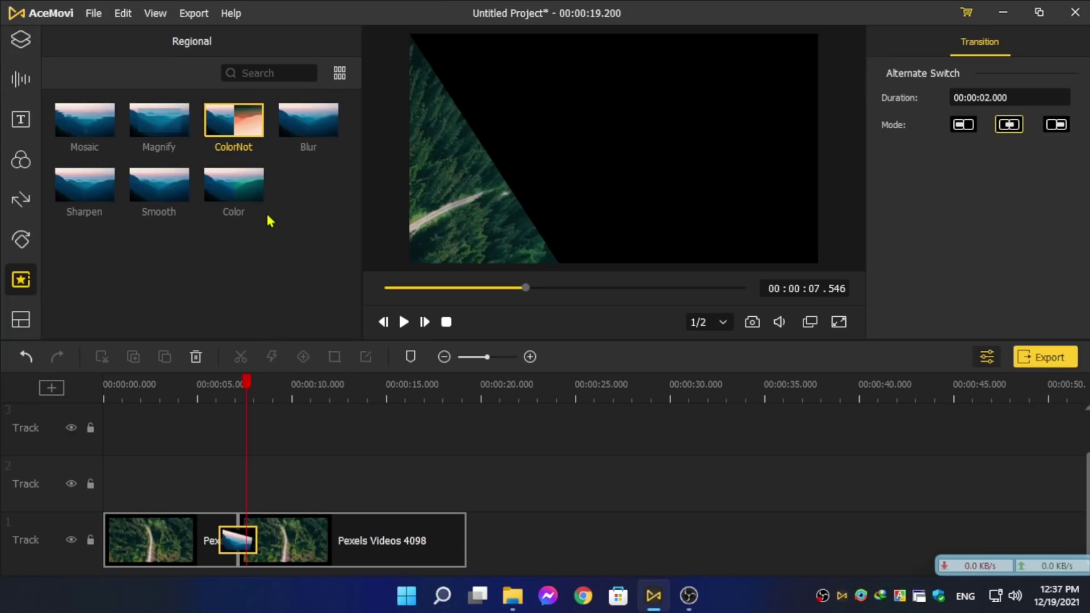
- Place the 2-2 split screen layout on track 1 after the last video clip, then open its editor and close it unchanged
left_click(20, 320)
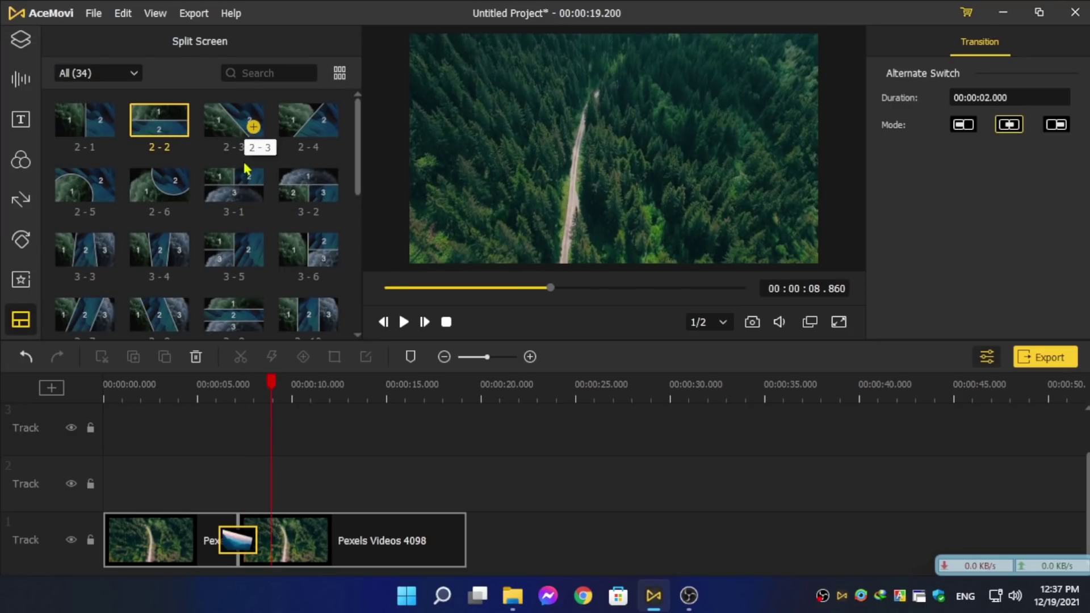
scroll(245, 168, "down", 4)
scroll(244, 229, "down", 2)
scroll(224, 301, "up", 5)
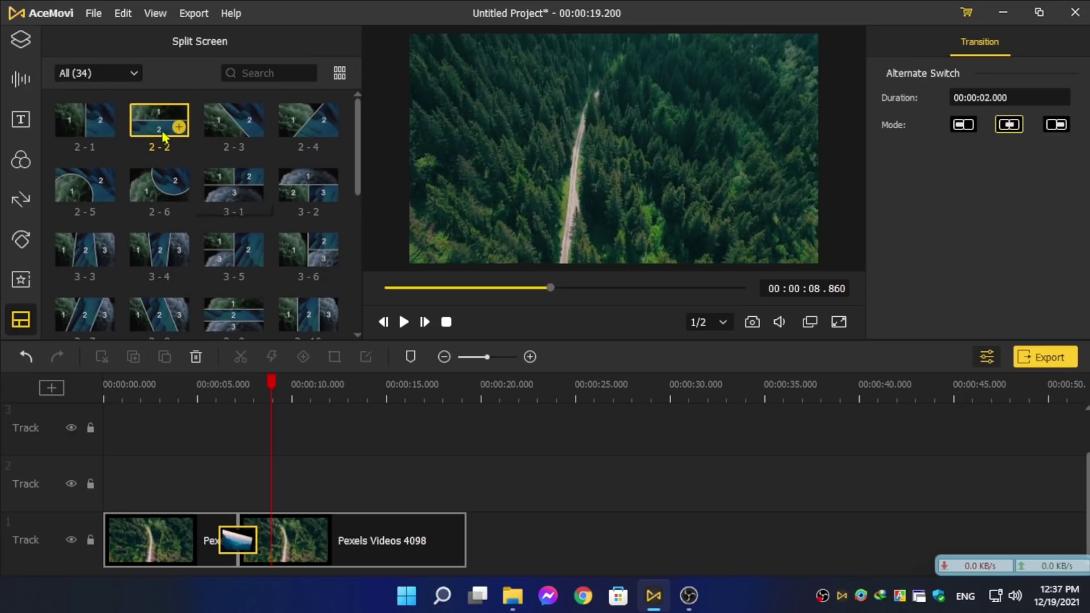
left_click_drag(156, 117, 491, 535)
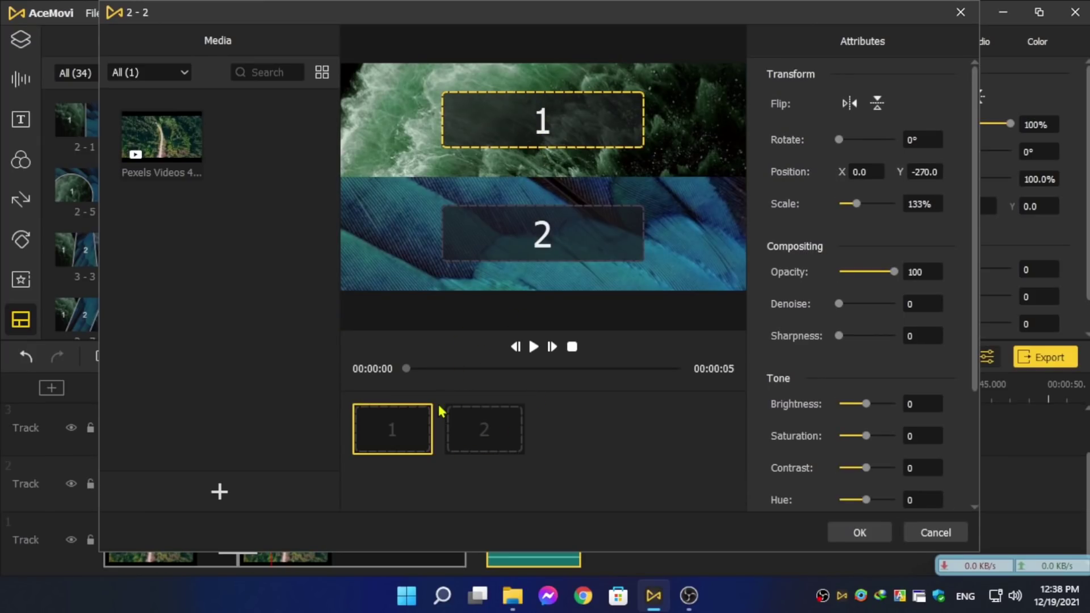
key("Escape")
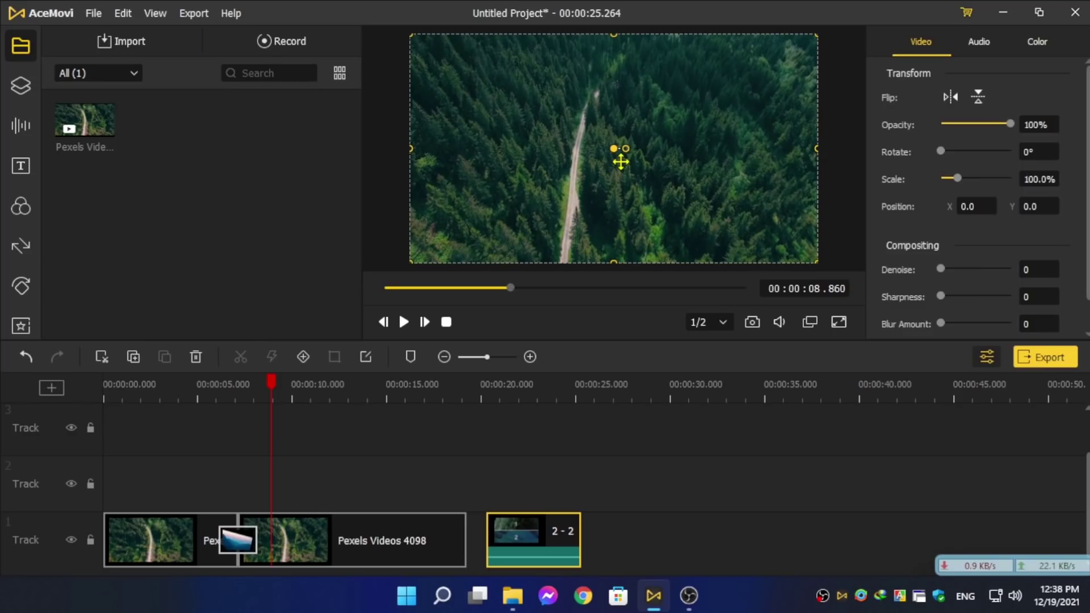
- Set the second clip's brightness to -3 and raise its saturation, and move the 2-2 split screen directly against that clip's end on track 1
left_click(380, 550)
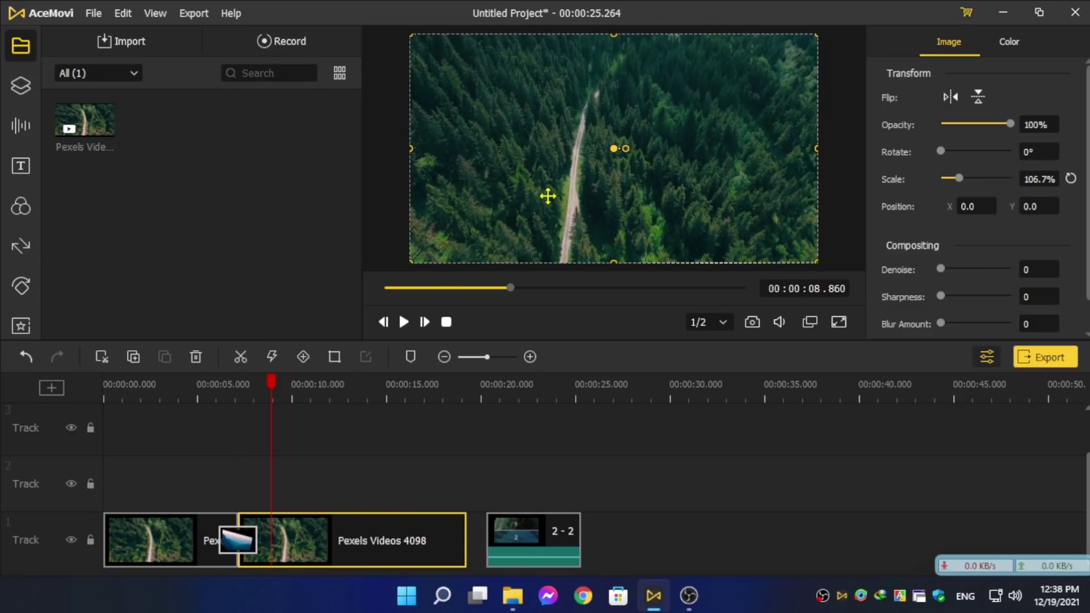
scroll(961, 176, "down", 1)
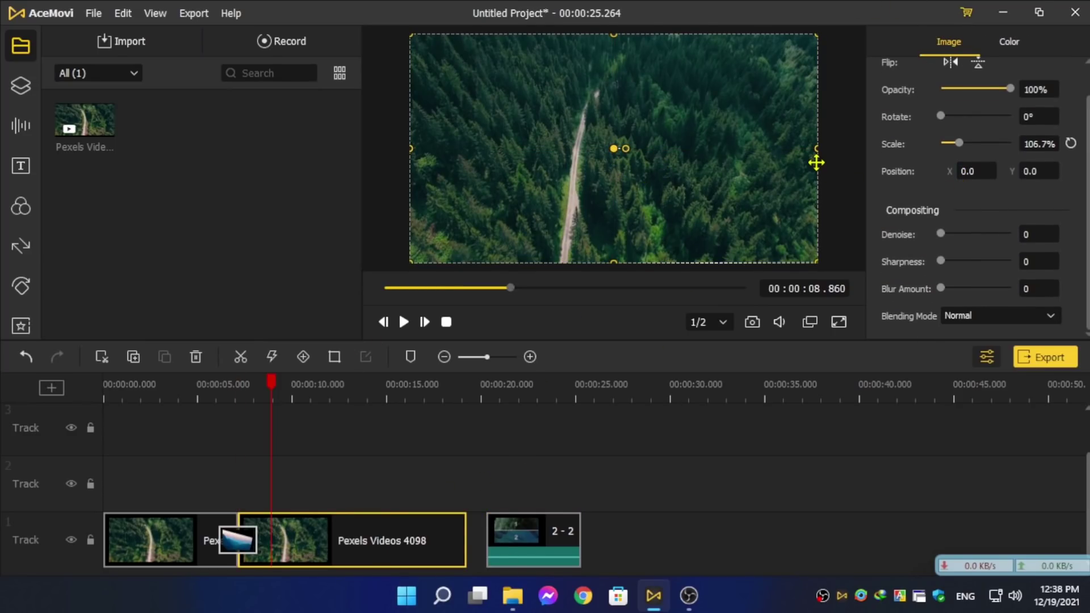
scroll(983, 196, "up", 1)
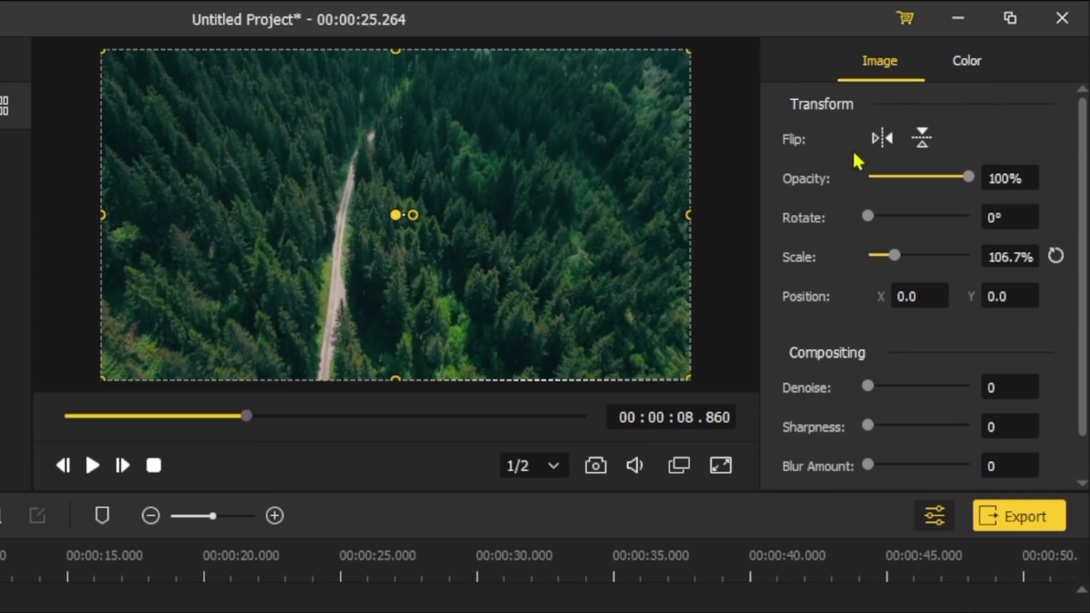
left_click(968, 62)
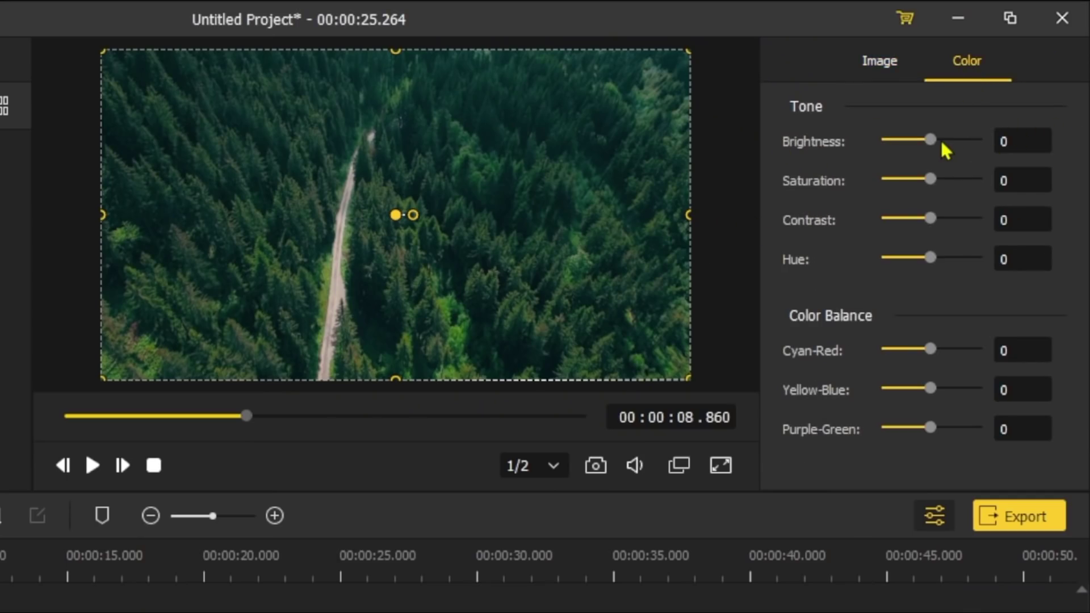
mouse_move(935, 139)
left_mouse_down()
mouse_move(944, 138)
mouse_move(932, 138)
left_mouse_up()
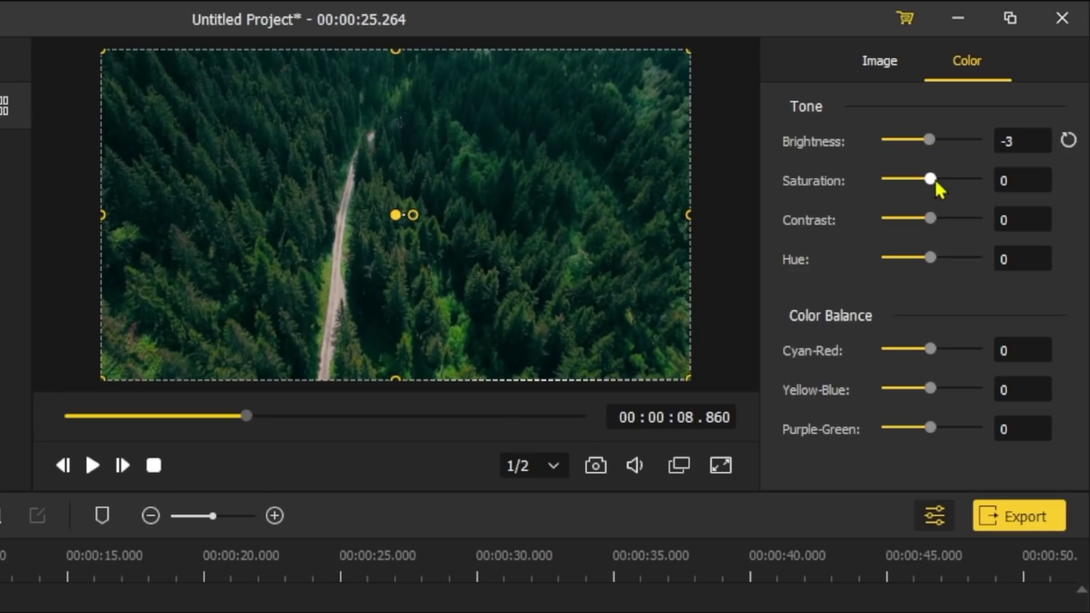
left_click_drag(931, 179, 954, 179)
left_click_drag(554, 548, 534, 548)
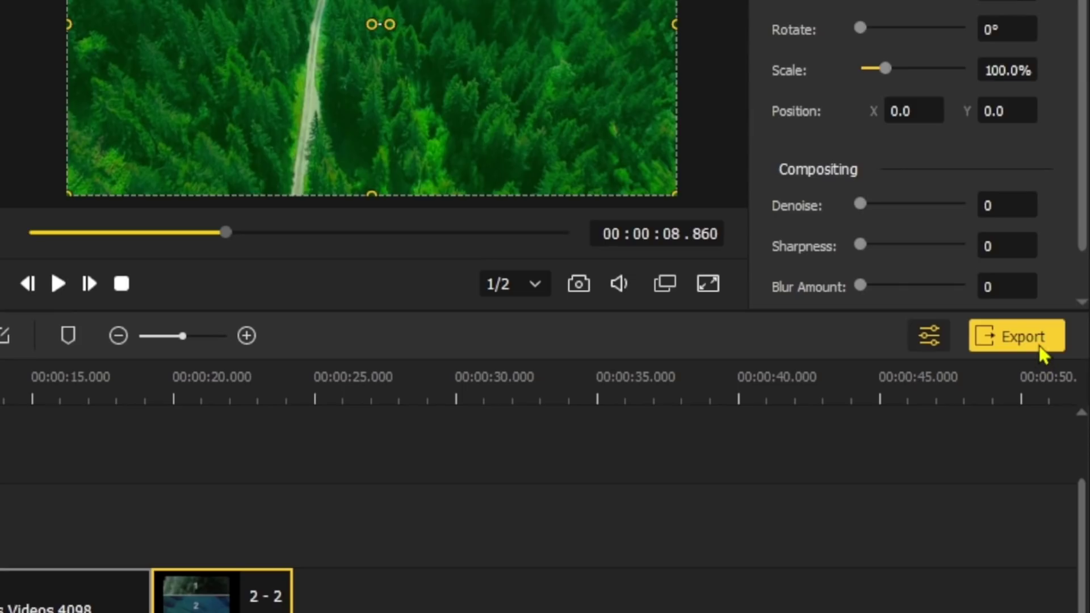
- Open the export options and examine the device and web output presets before returning to the video formats
left_click(1036, 356)
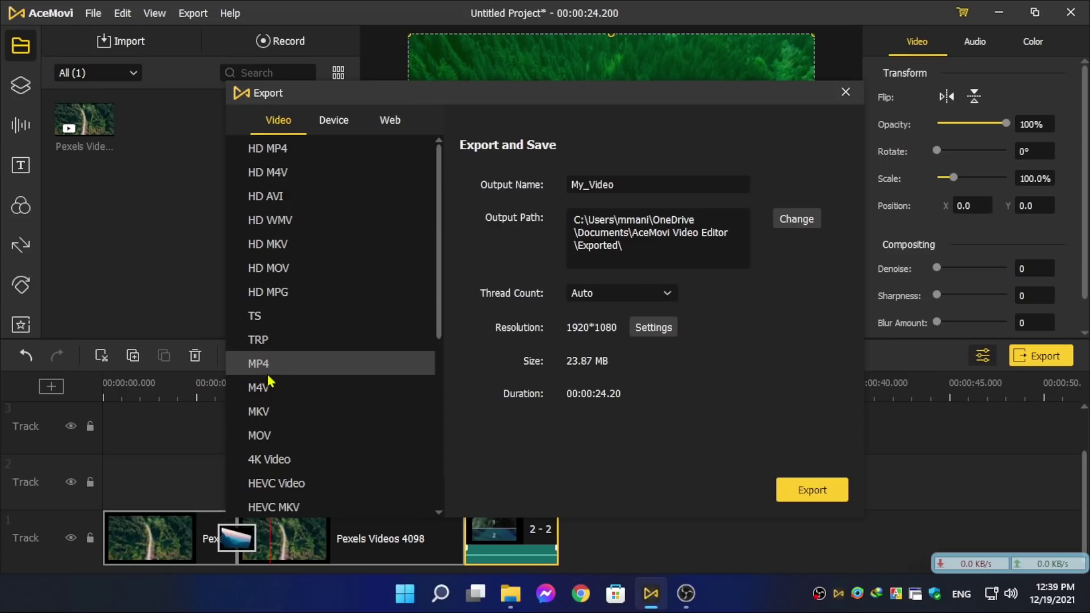
left_click(341, 128)
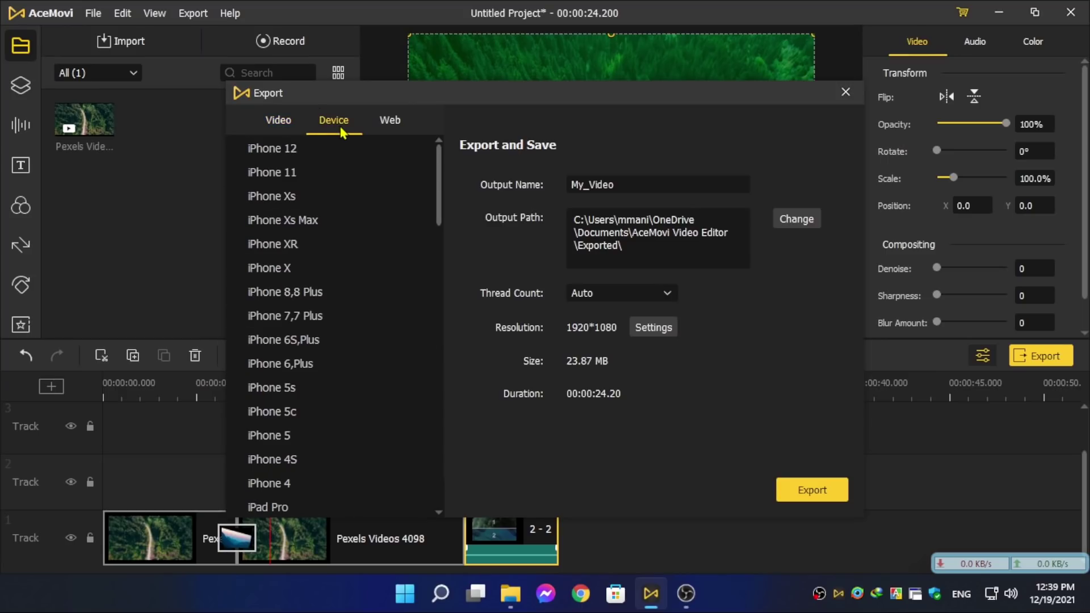
left_click(396, 128)
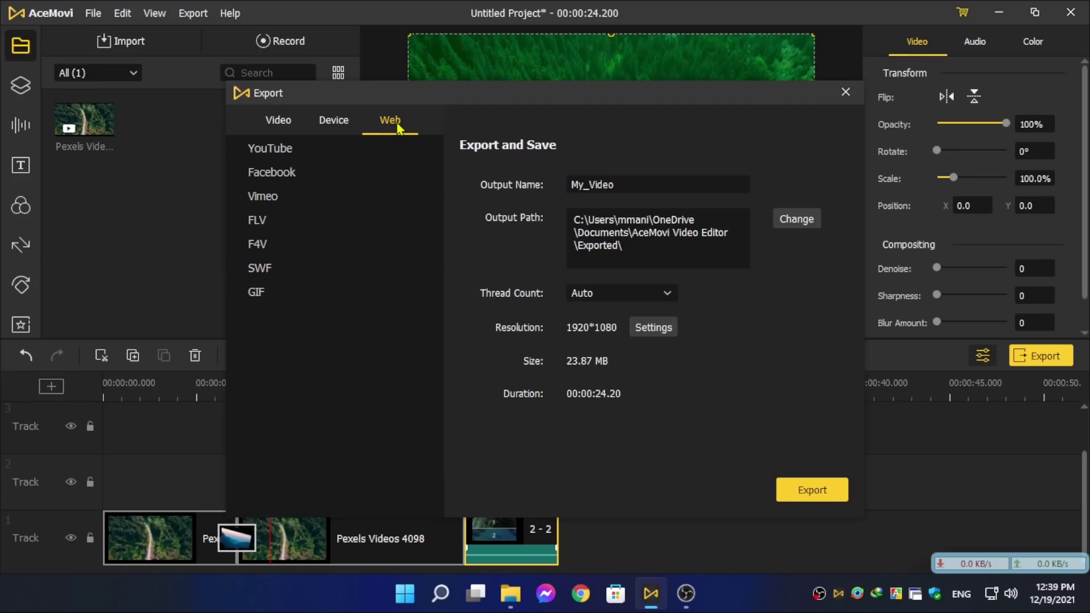
left_click(298, 132)
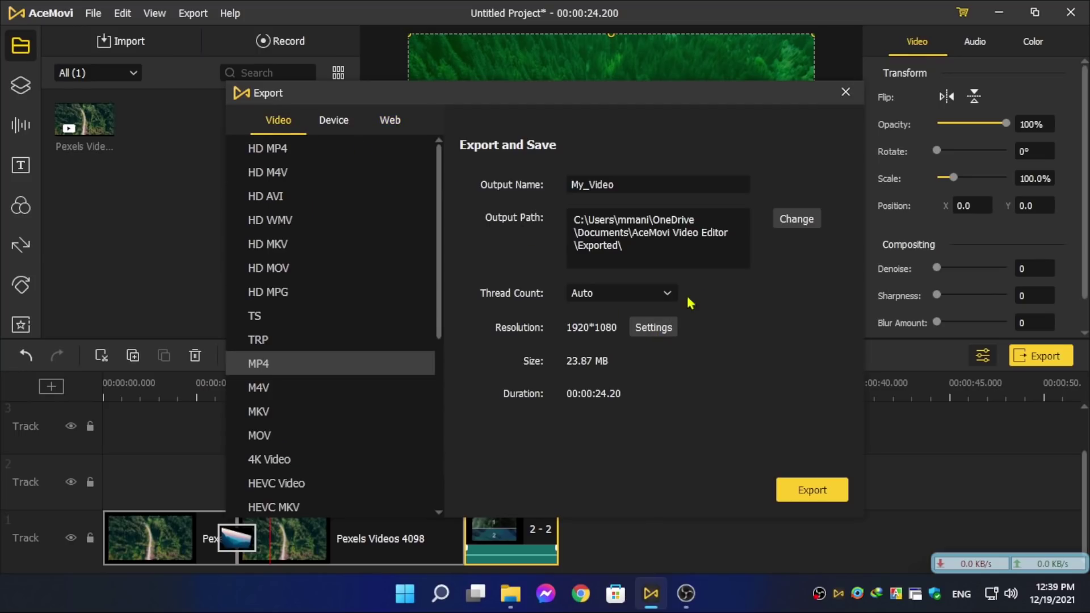
- Export the project as an MP4 named My_Video with the High Quality setting, continuing with the watermarked trial version
left_click_drag(644, 186, 523, 176)
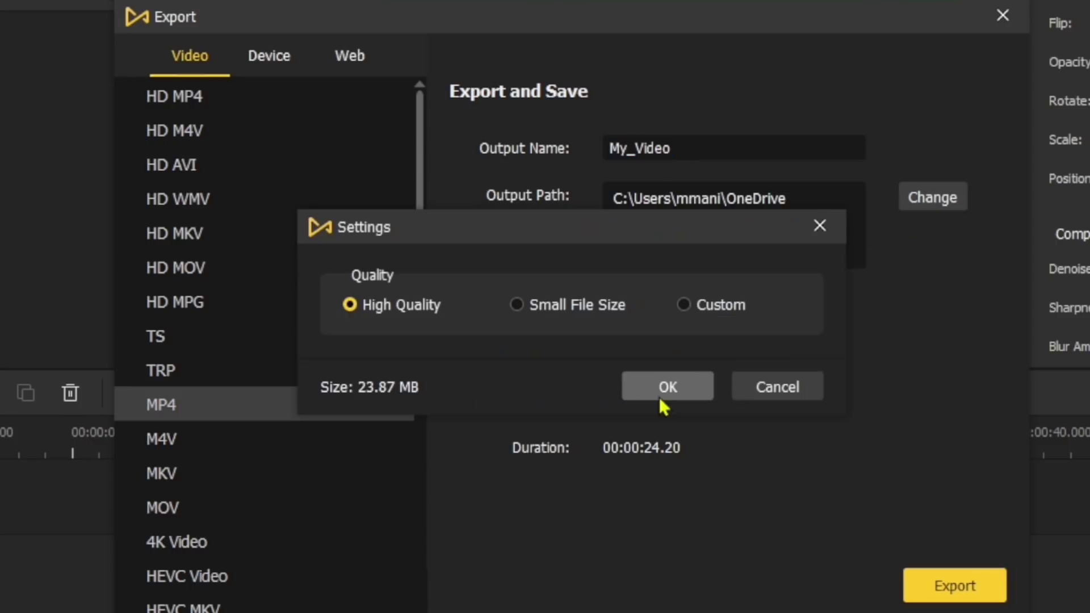
left_click(985, 598)
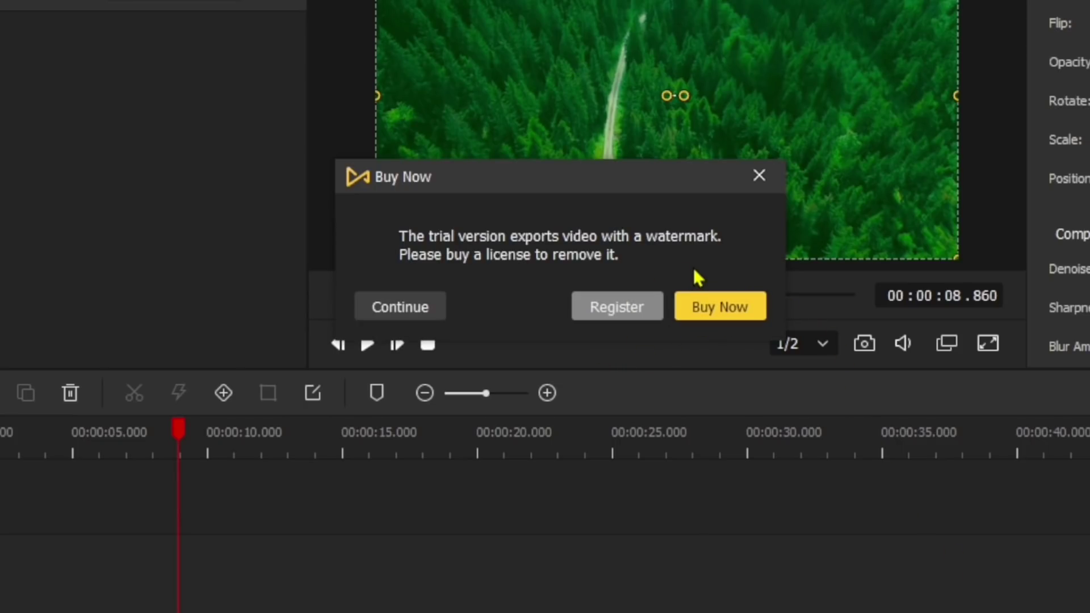
left_click(426, 306)
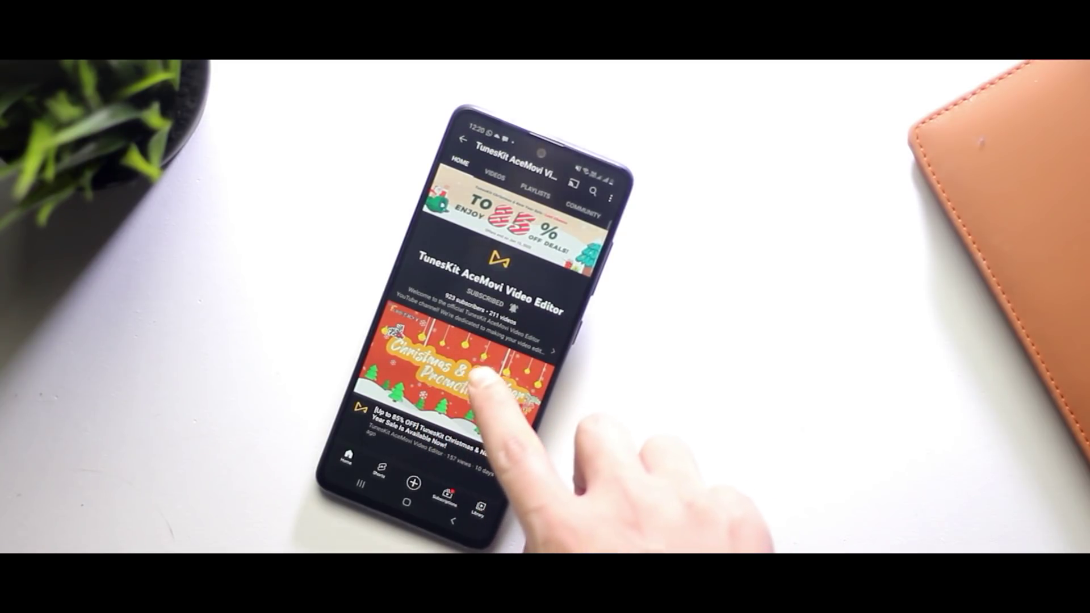
scroll(500, 374, "down", 2)
scroll(500, 352, "up", 2)
scroll(476, 386, "right", 3)
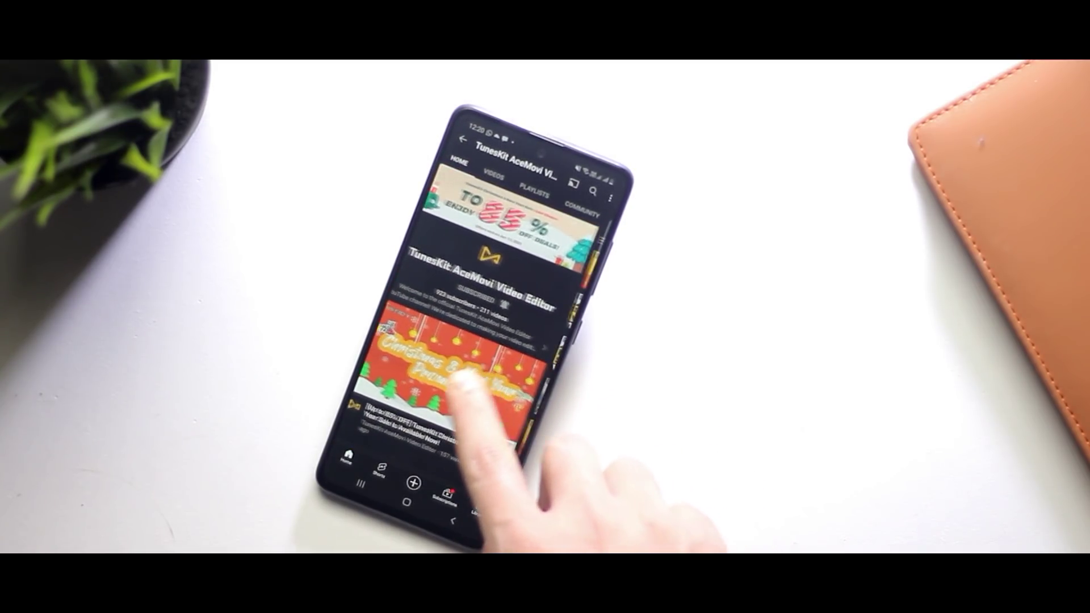
scroll(493, 369, "down", 3)
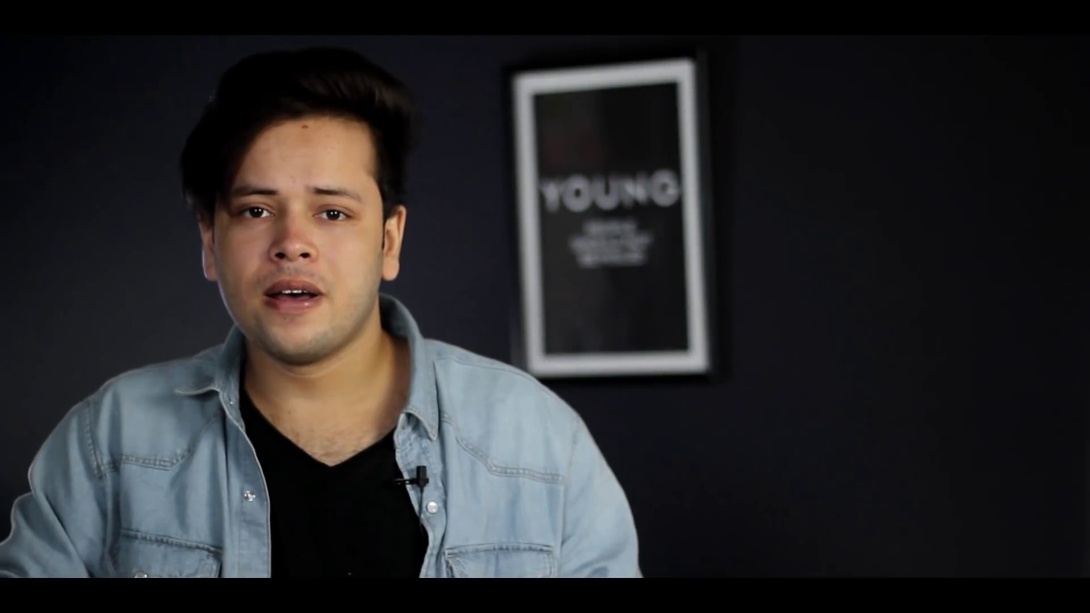